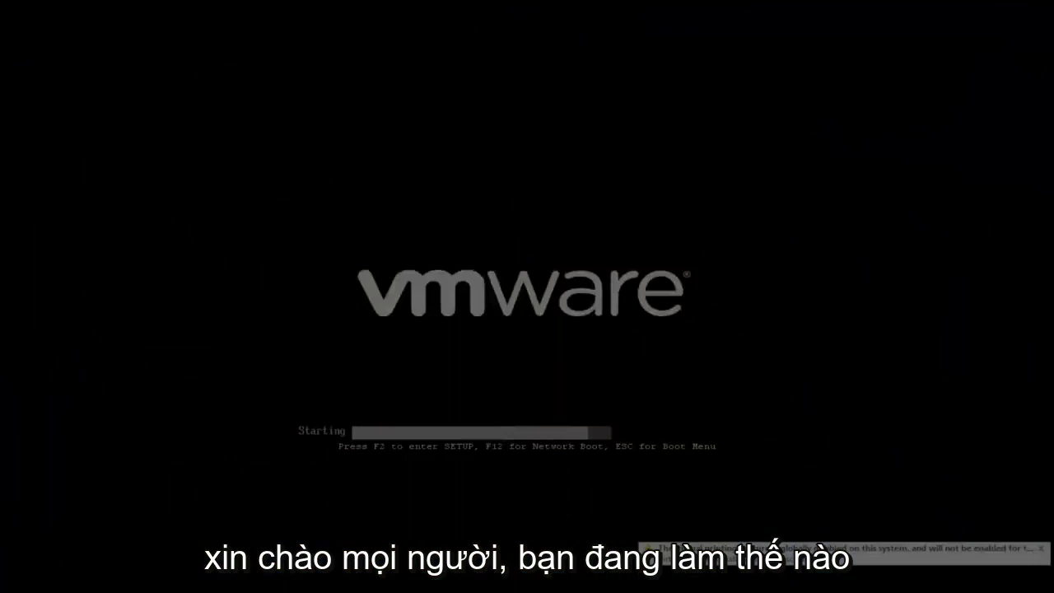
- Open the boot menu during startup and boot the computer from the CD-ROM drive
key("Escape")
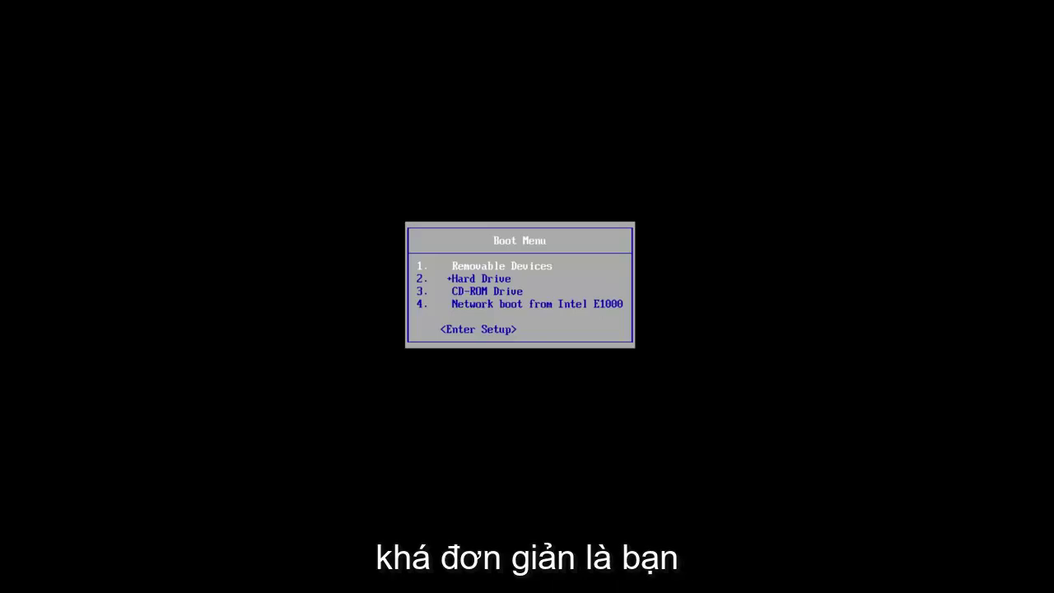
key("Down")
key("Down")
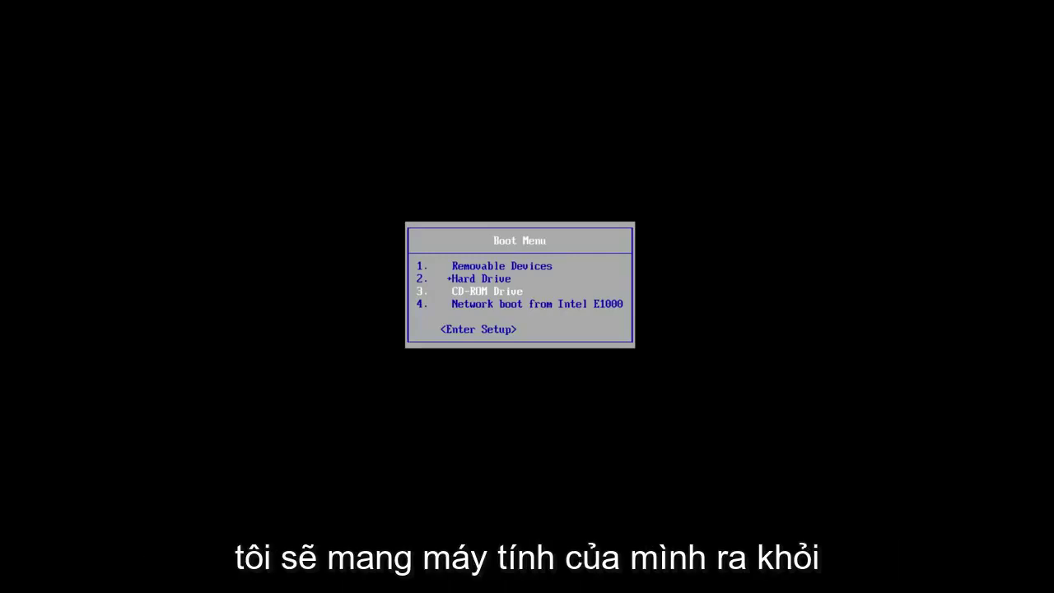
key("Return")
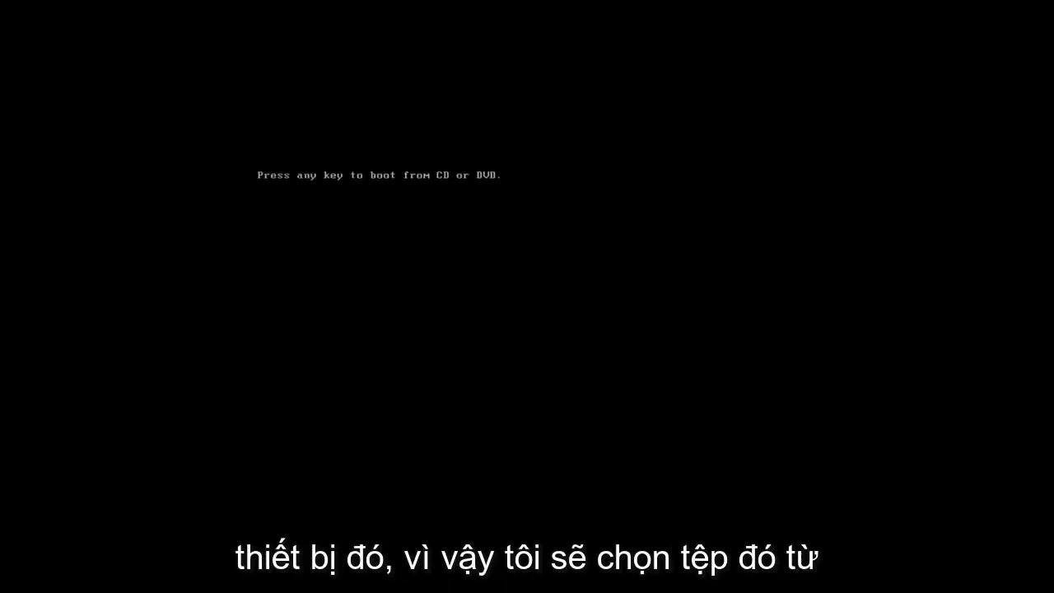
key("Return")
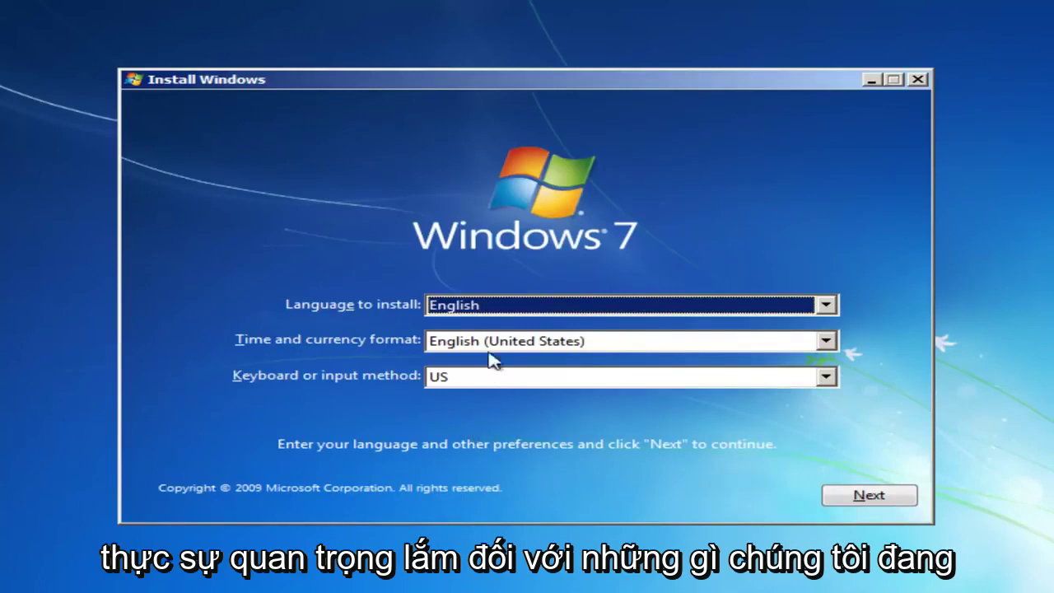
- Keep the default setup language, choose to repair the computer, and select the recovery tools for the Windows 7 installation
left_click(869, 496)
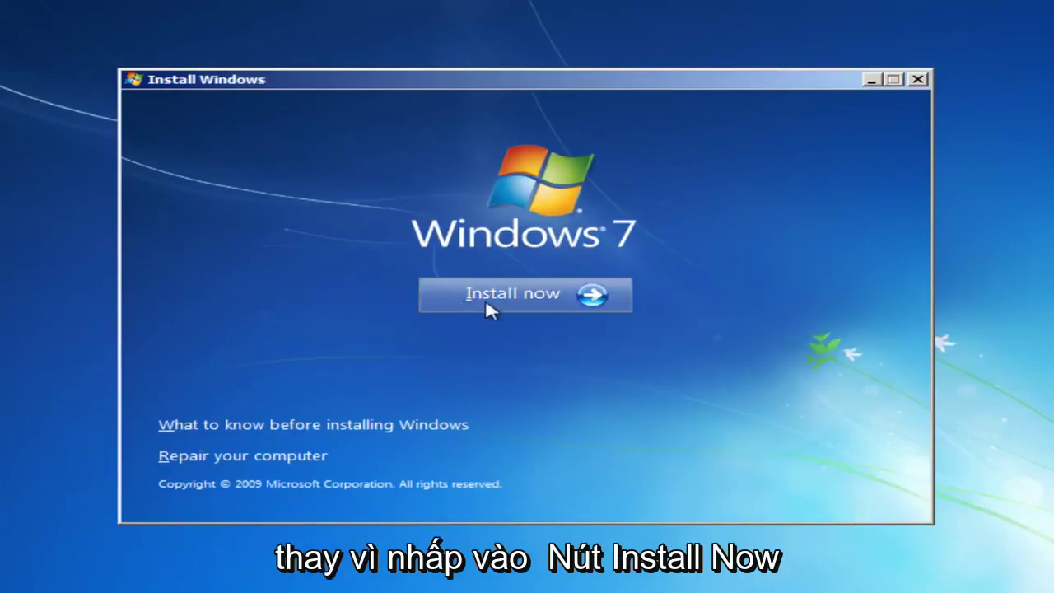
left_click(209, 459)
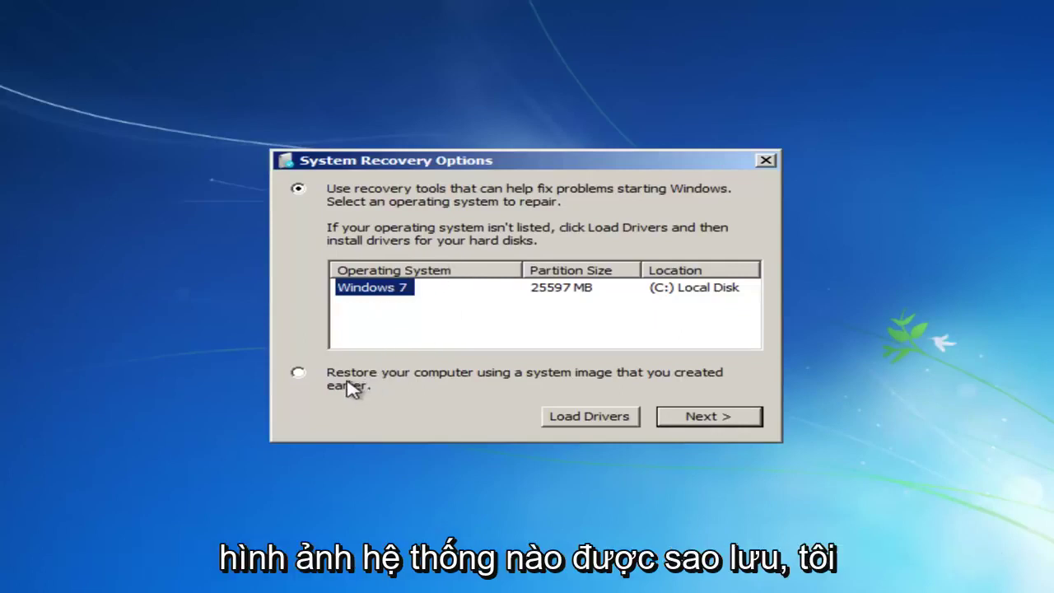
left_click(297, 372)
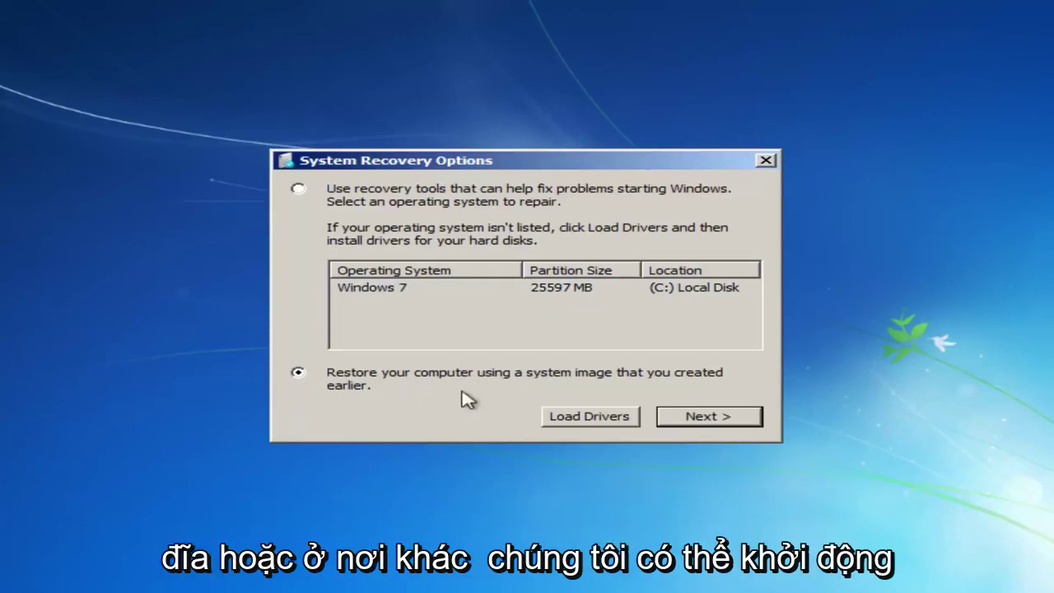
left_click(298, 189)
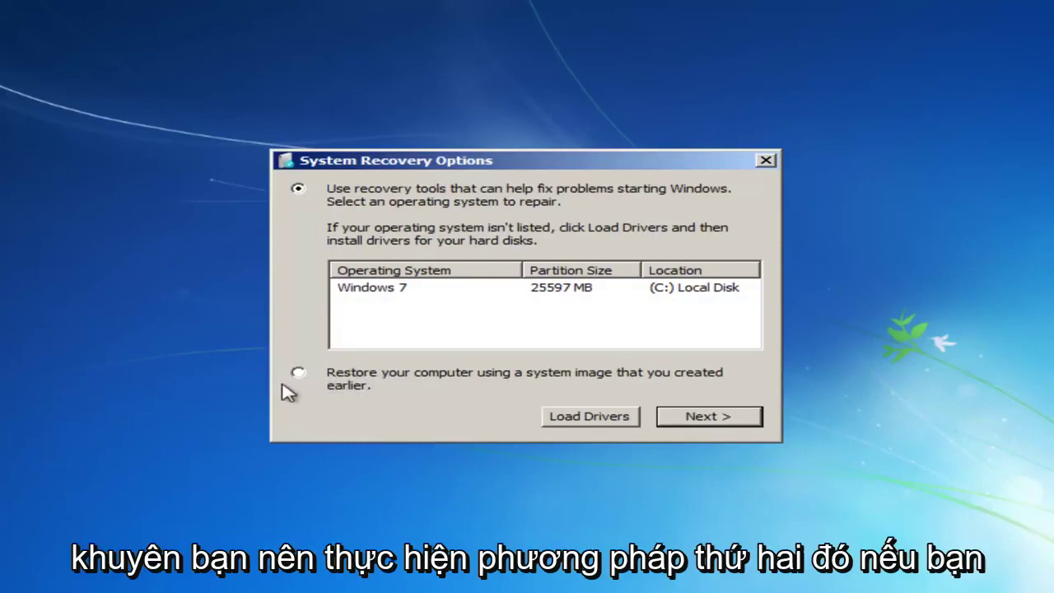
left_click(365, 290)
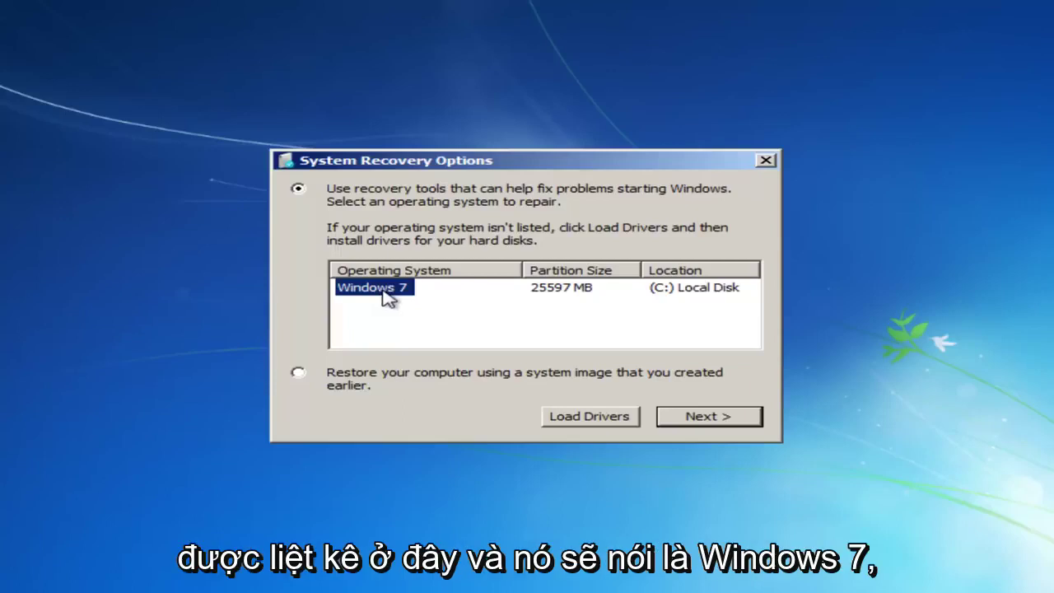
left_click(708, 415)
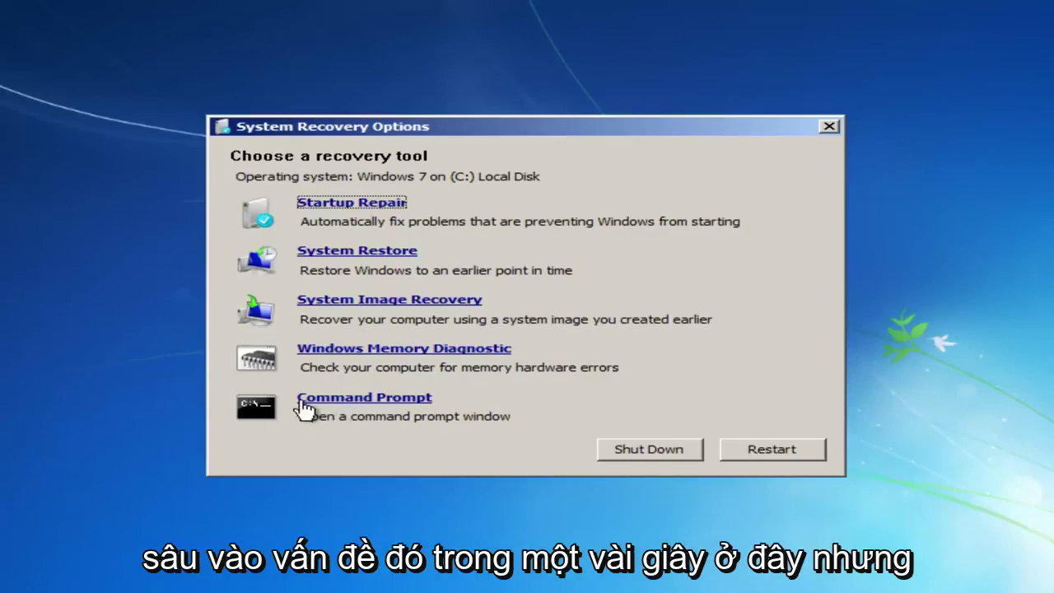
- Review System Restore up to the confirmation page for the Installed VMware Tools restore point, and cancel without restoring
left_click(338, 258)
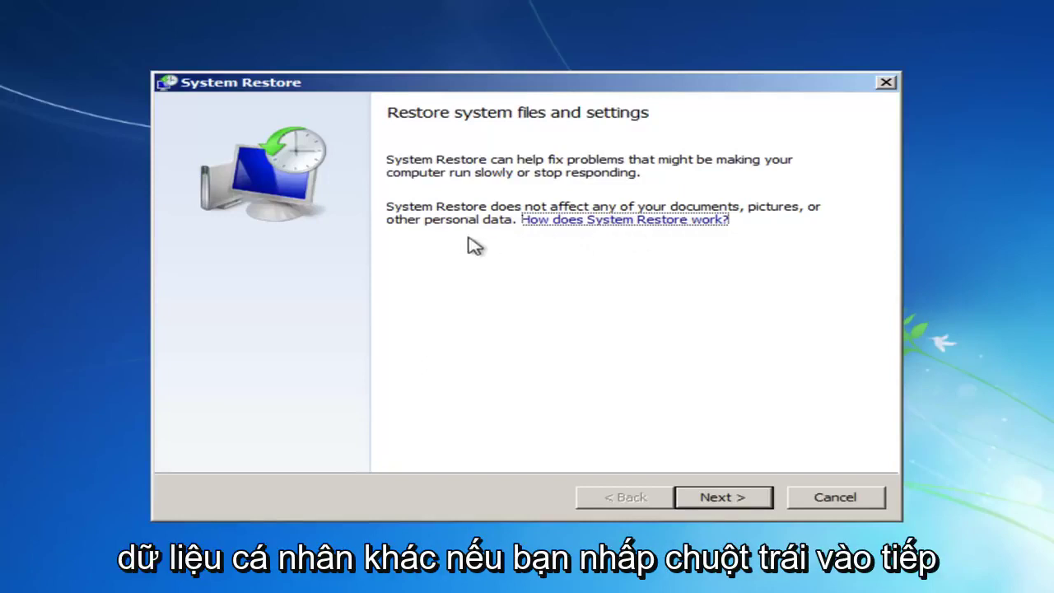
left_click(684, 498)
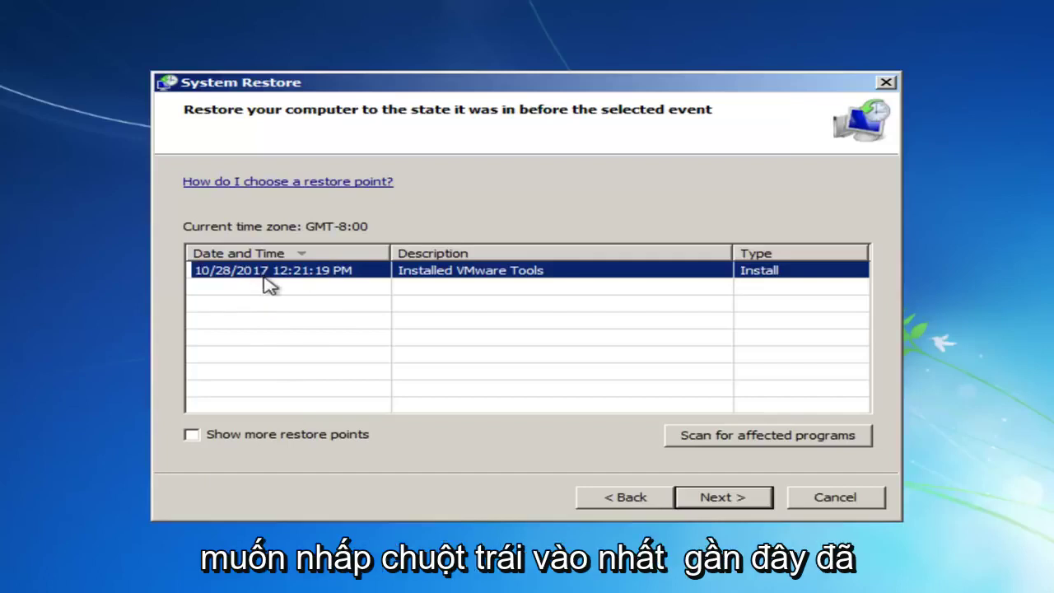
left_click(710, 498)
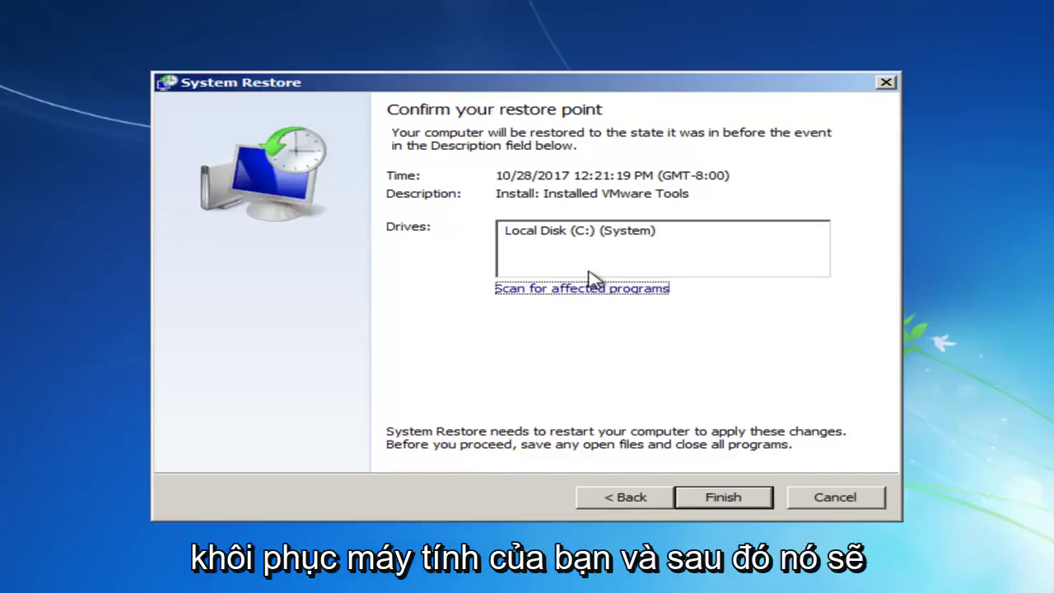
left_click(620, 507)
left_click(620, 507)
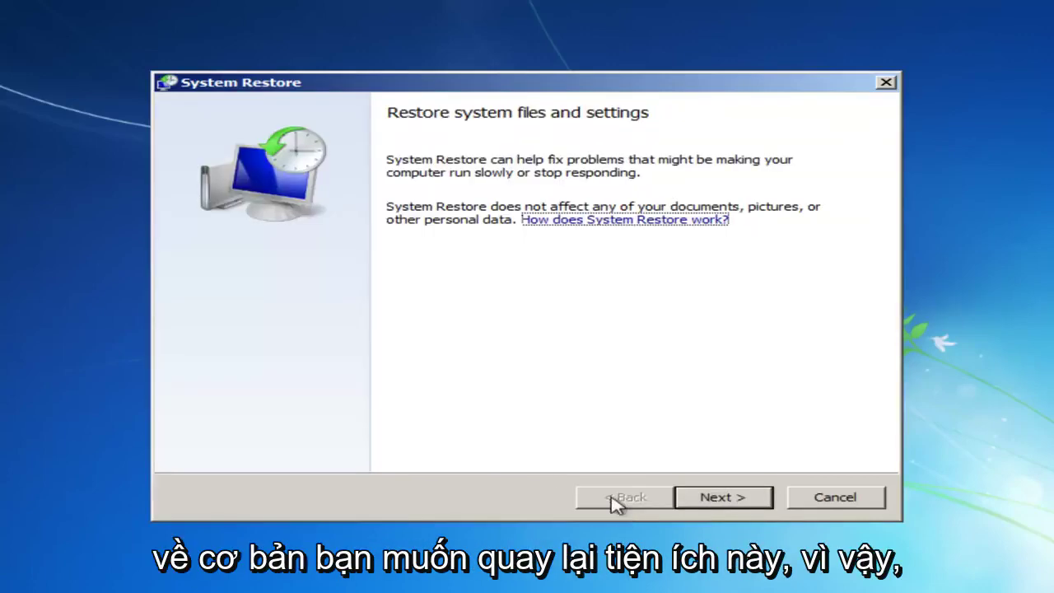
left_click(869, 506)
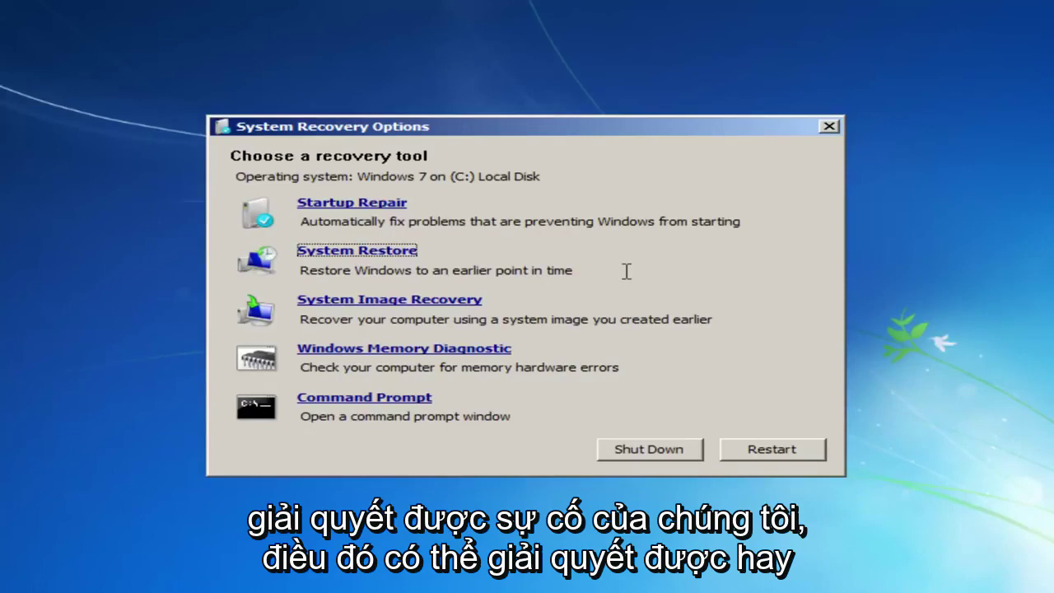
left_click(387, 255)
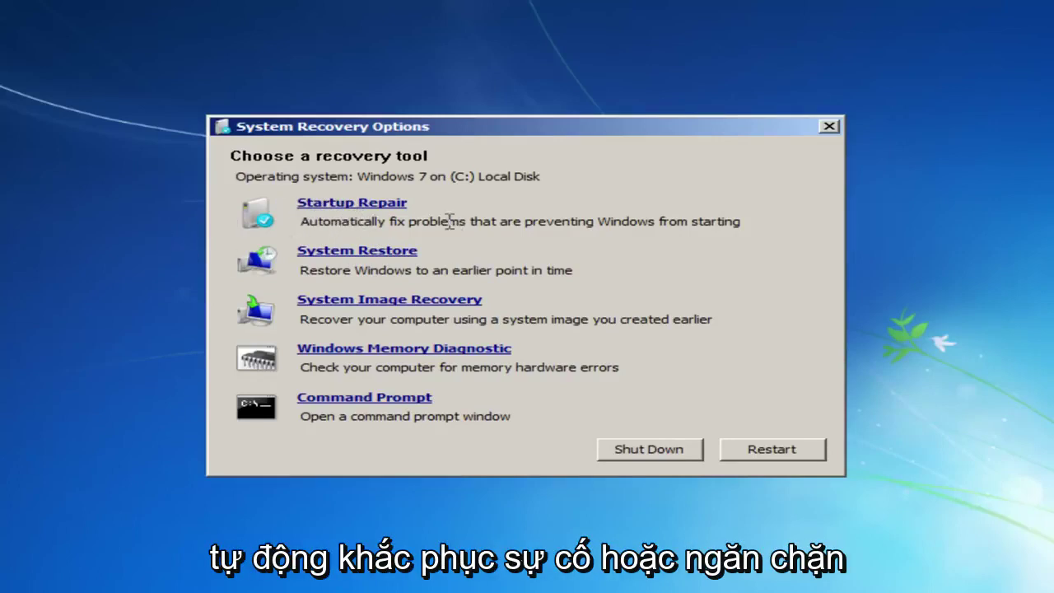
- Run Startup Repair on the Windows 7 installation and close its results
left_click(380, 206)
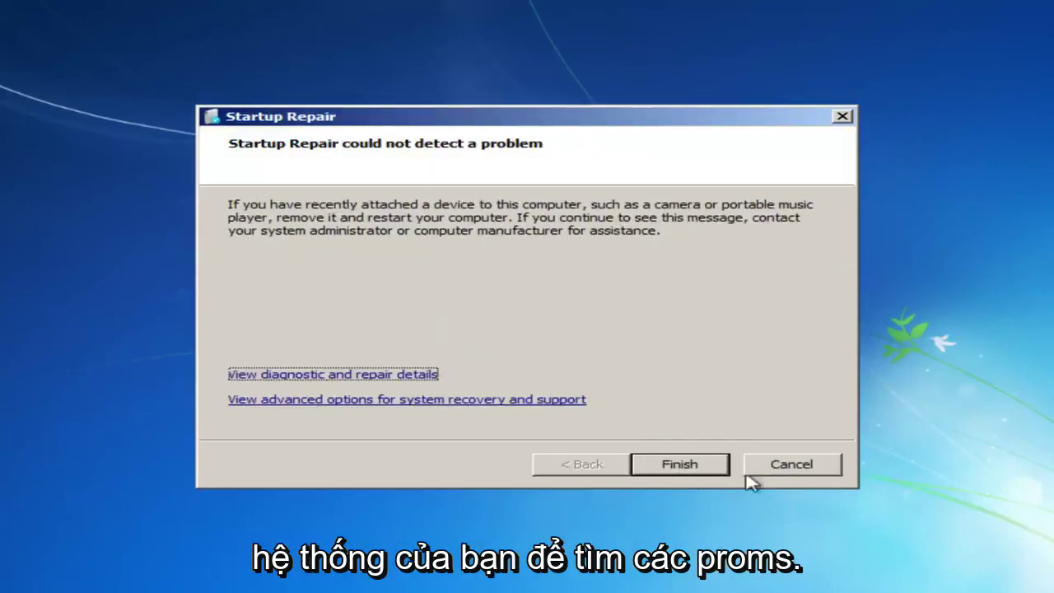
left_click(776, 466)
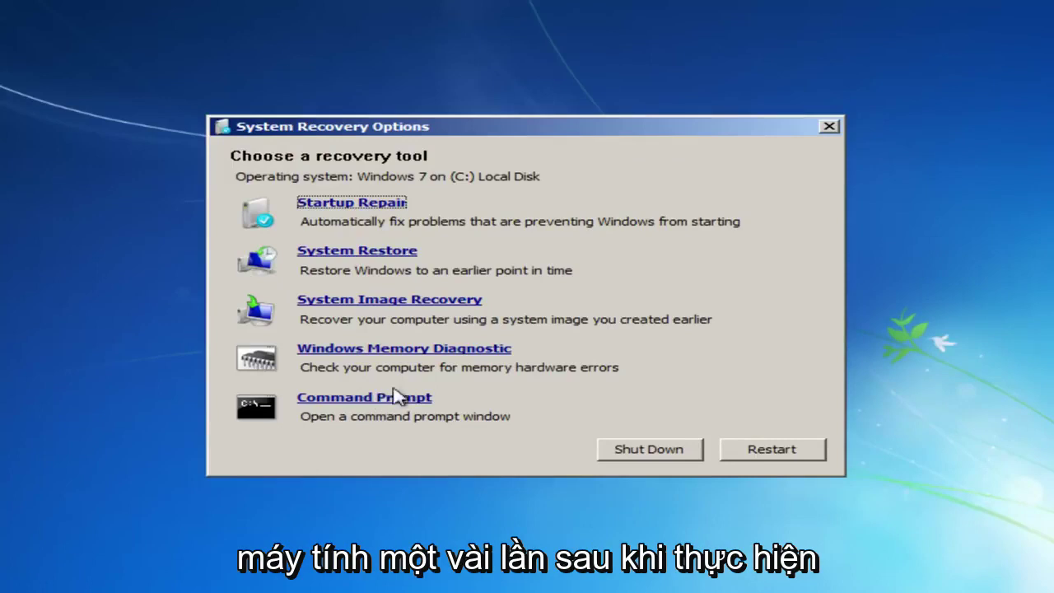
- Open the recovery Command Prompt and run chkdsk C: /f to check and fix the system drive
left_click(338, 402)
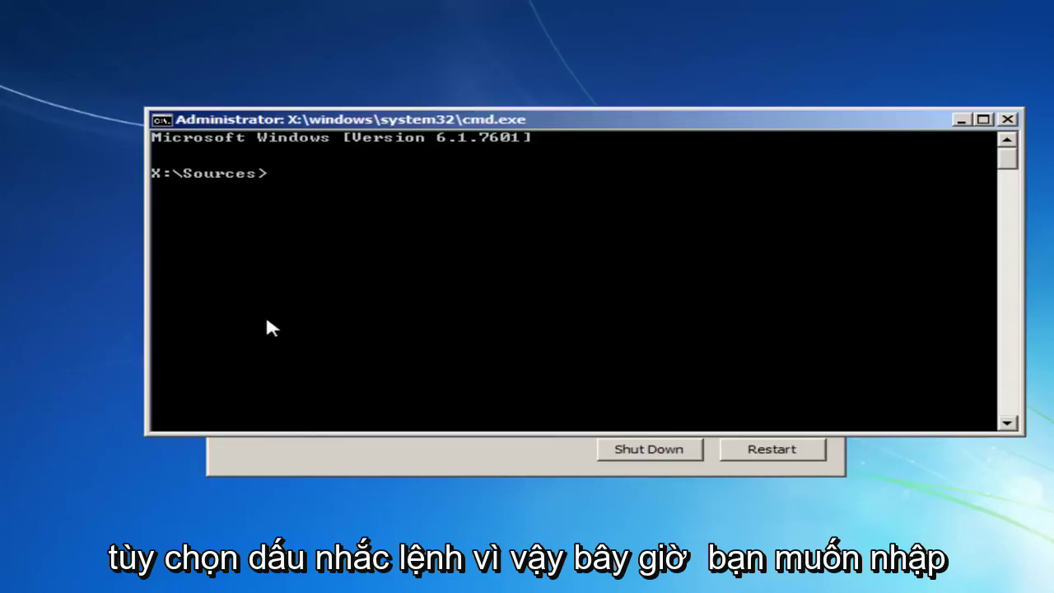
type("chkdsk")
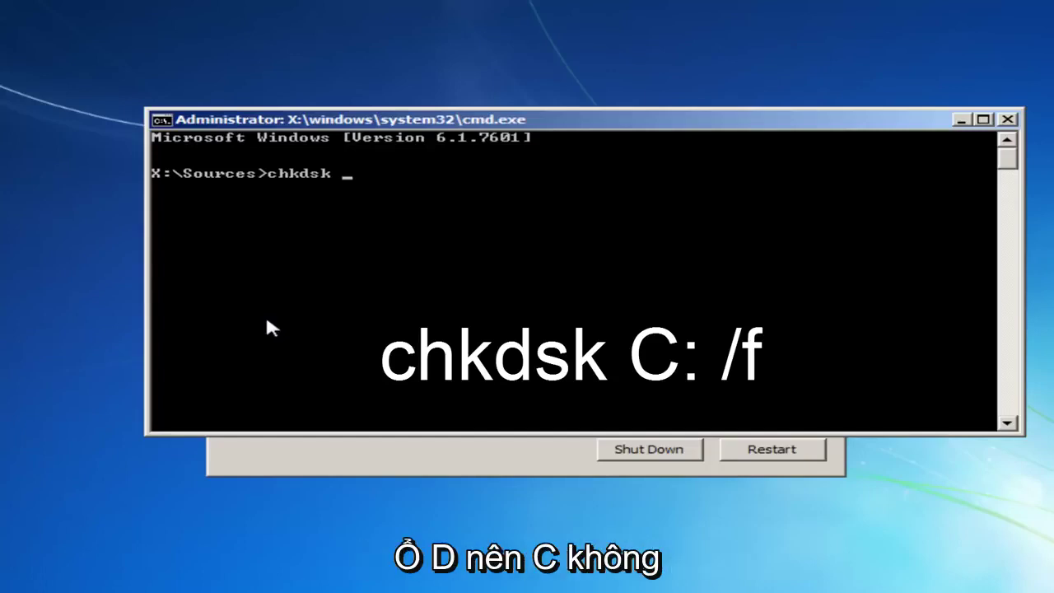
type("C")
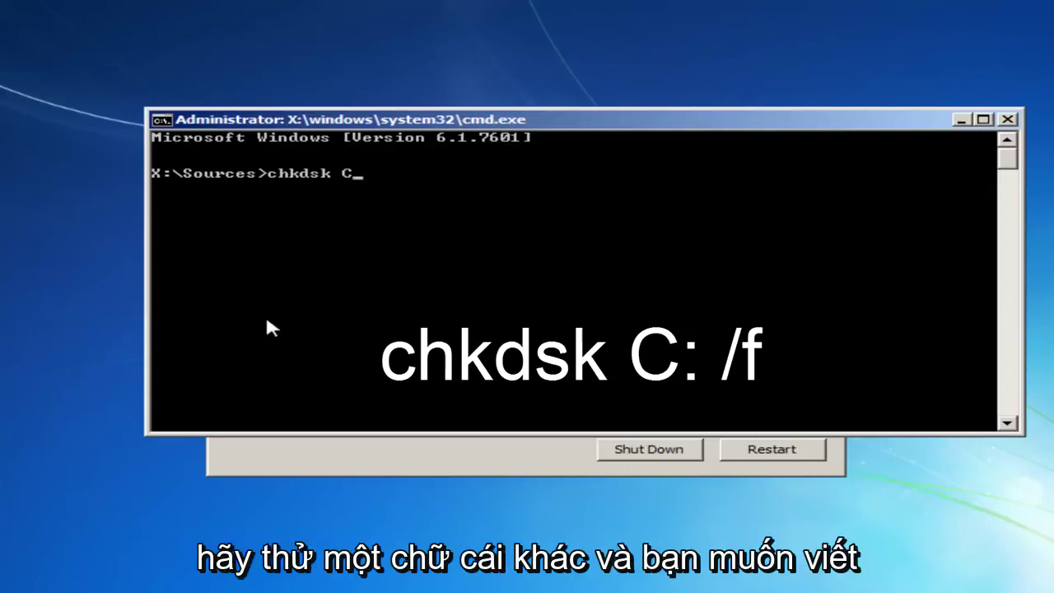
type(":")
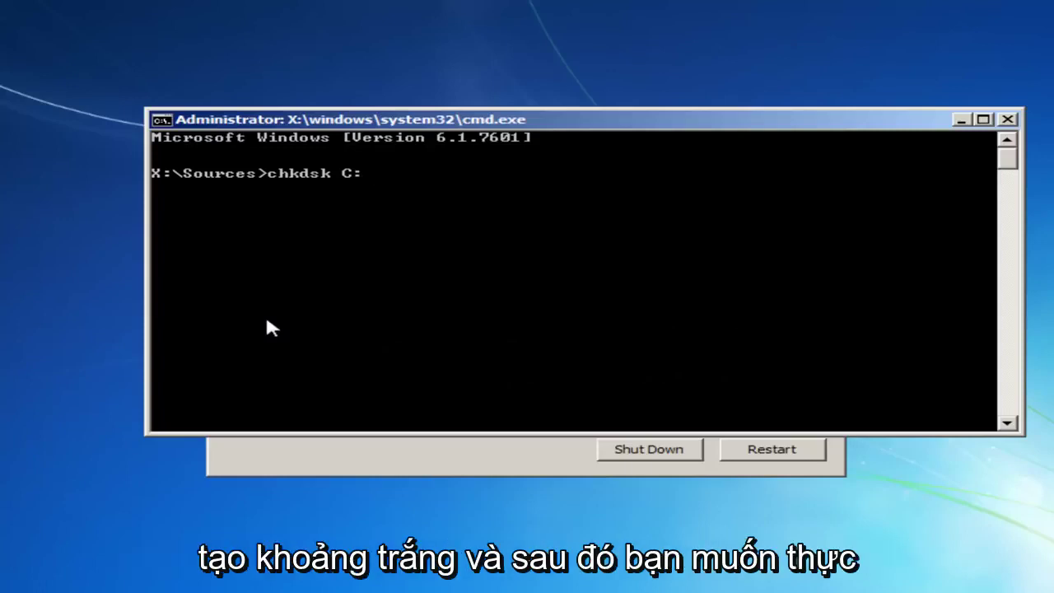
type(" /f")
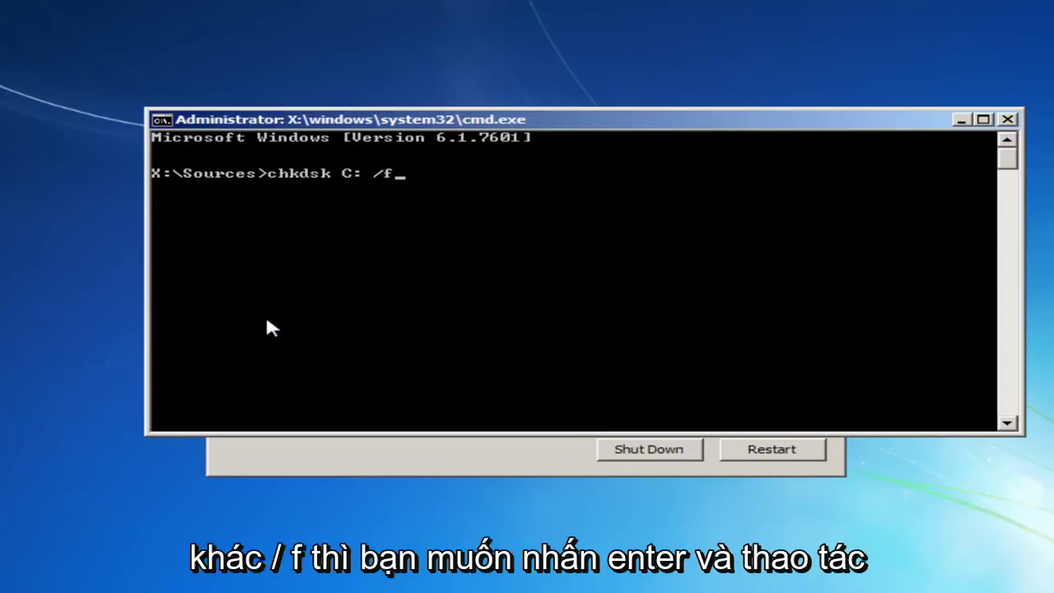
key("Return")
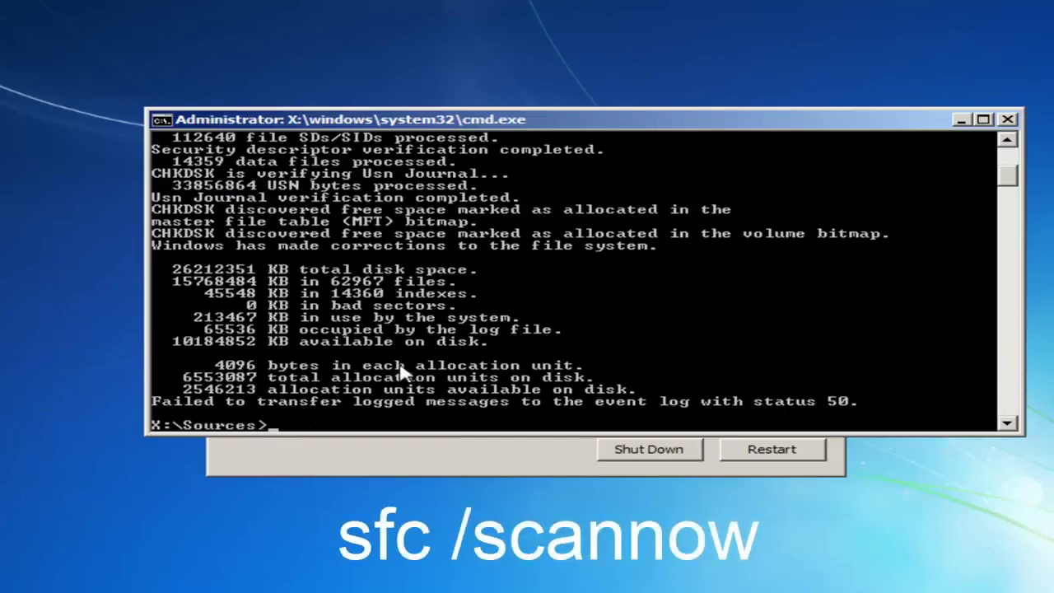
- Run sfc /scannow in the recovery Command Prompt, read its output, and close the console
type("sfc /scannow")
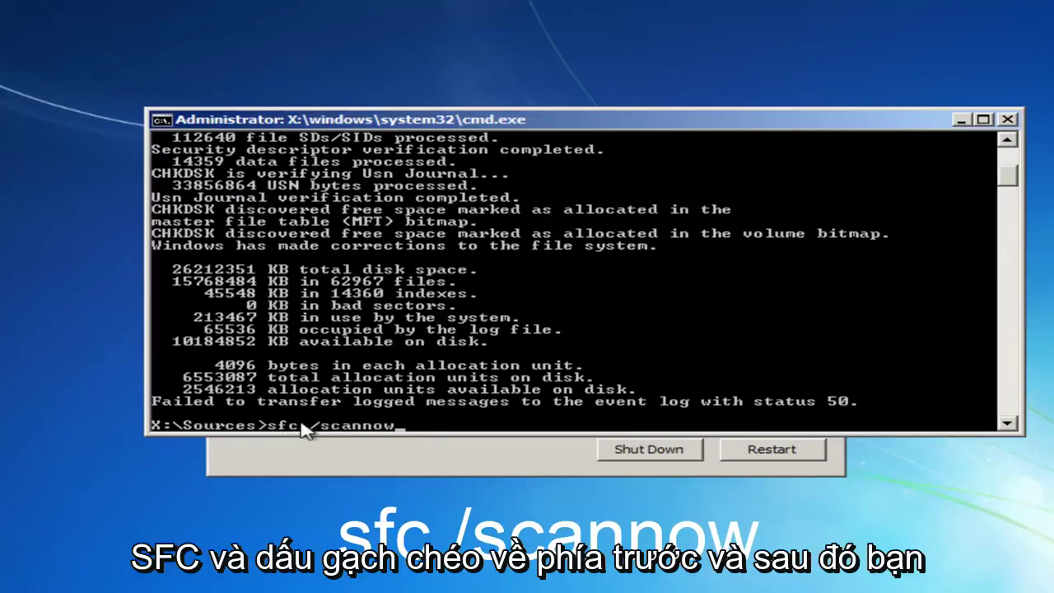
key("Return")
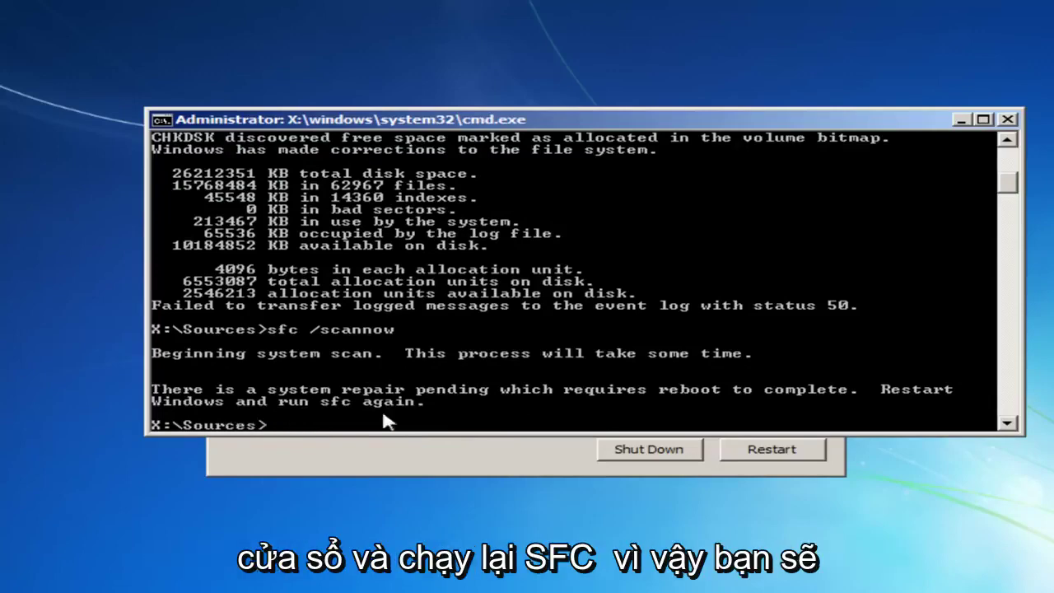
scroll(686, 313, "down", 6)
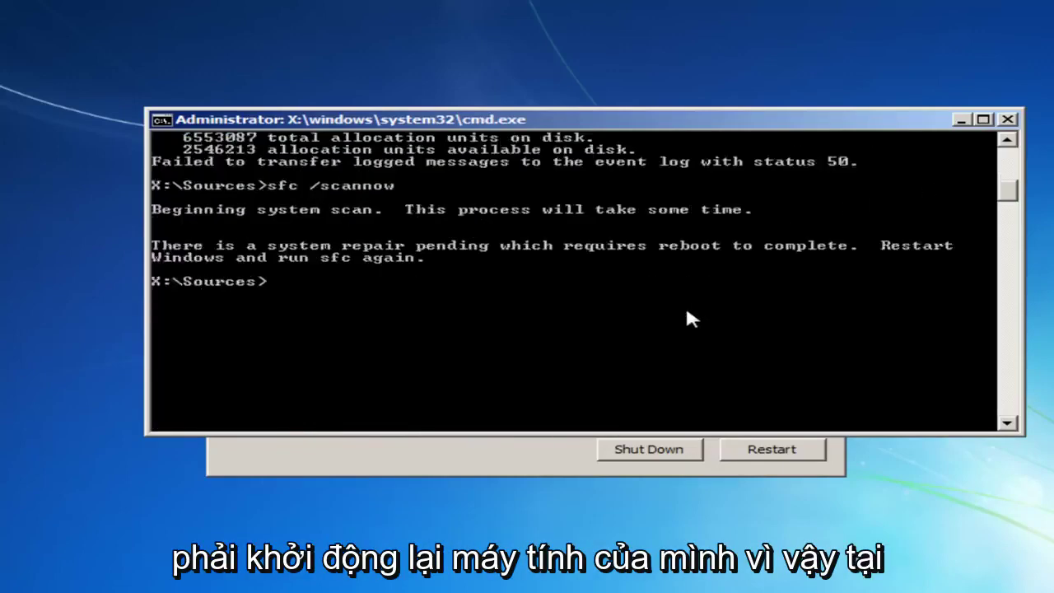
scroll(687, 312, "up", 7)
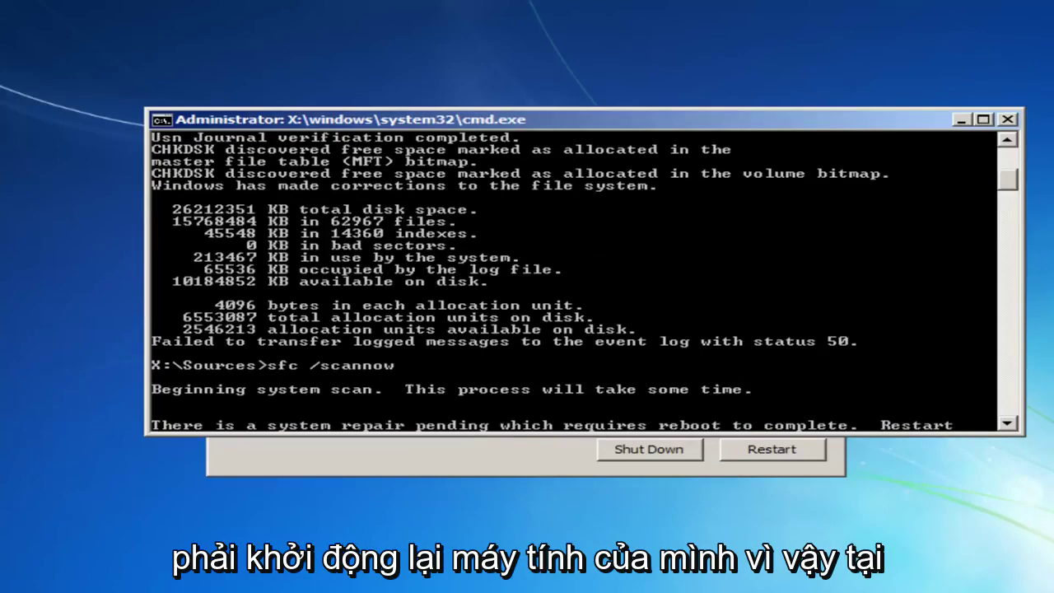
left_click(1007, 121)
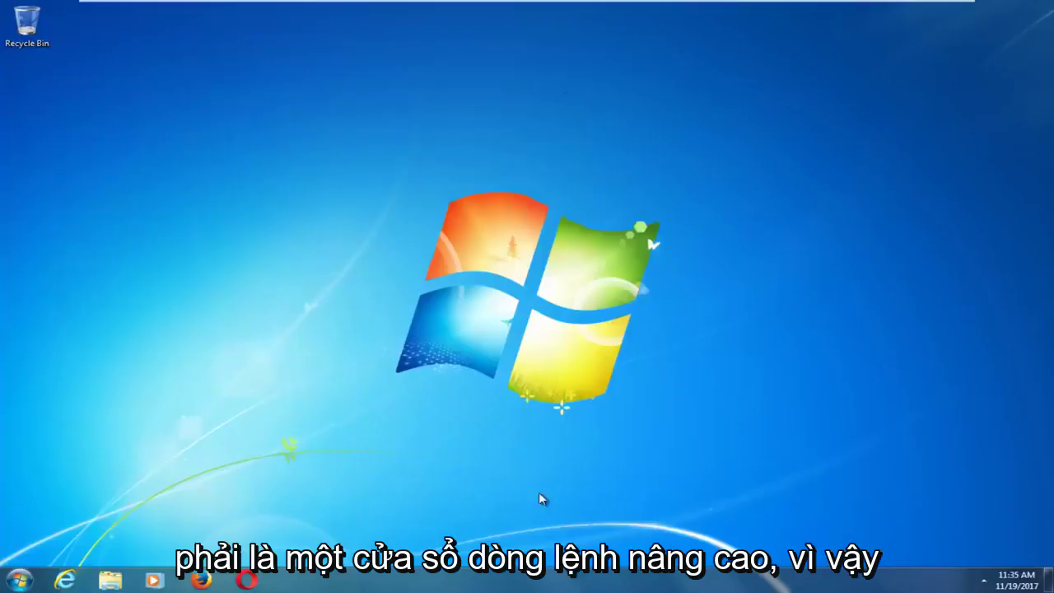
- Search for command prompt in Windows and run it as administrator, allowing it to make changes
left_click(18, 581)
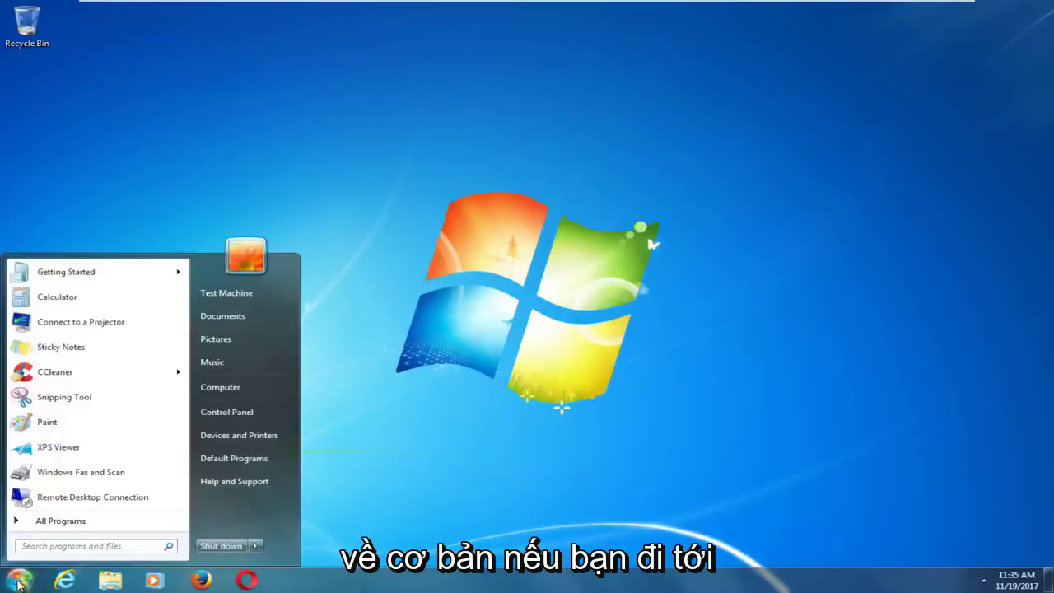
type("command prompt")
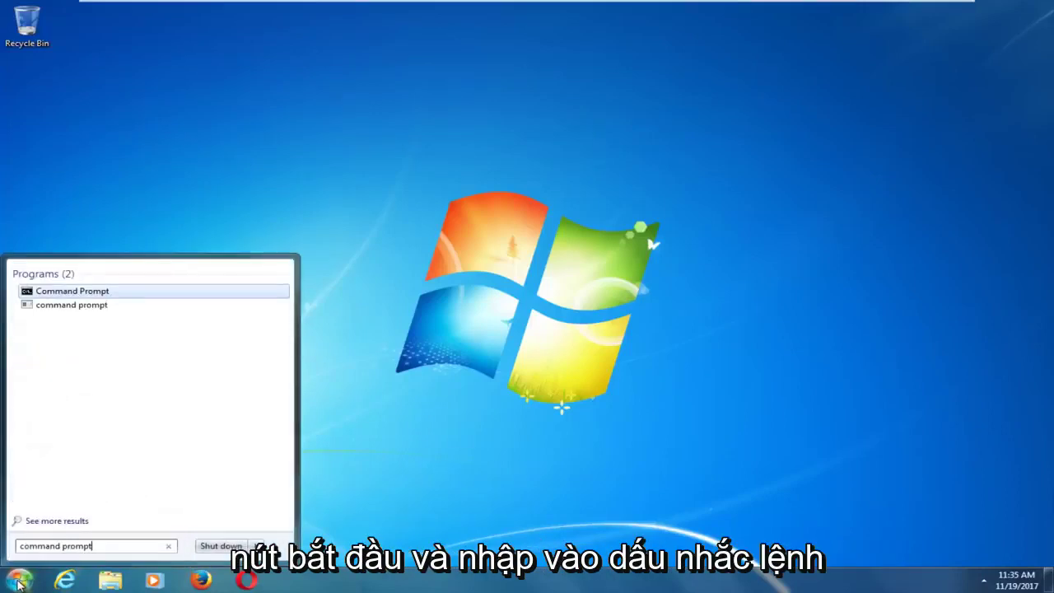
right_click(57, 290)
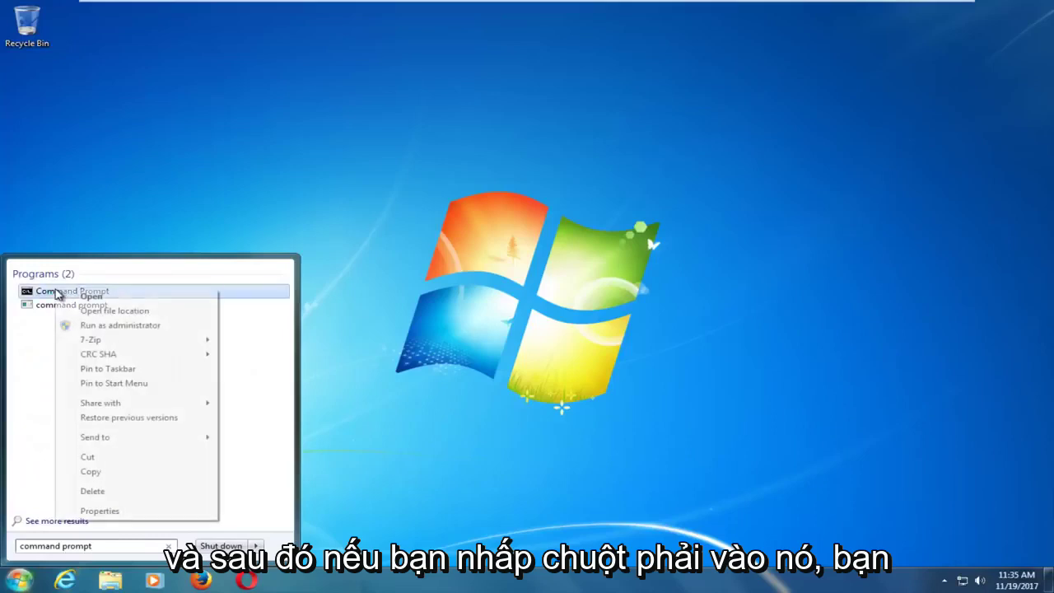
left_click(91, 325)
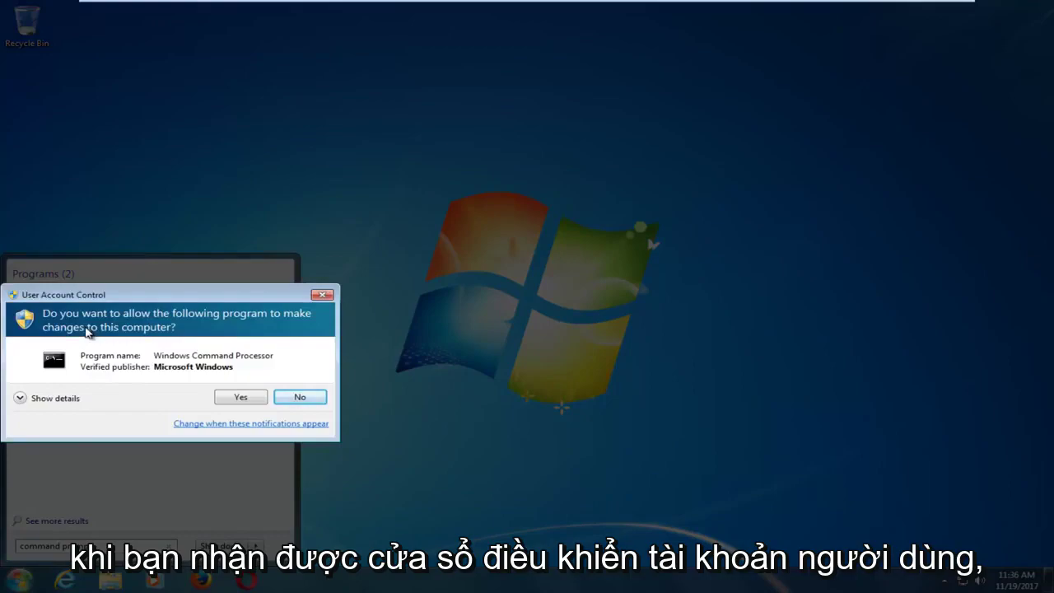
left_click(239, 398)
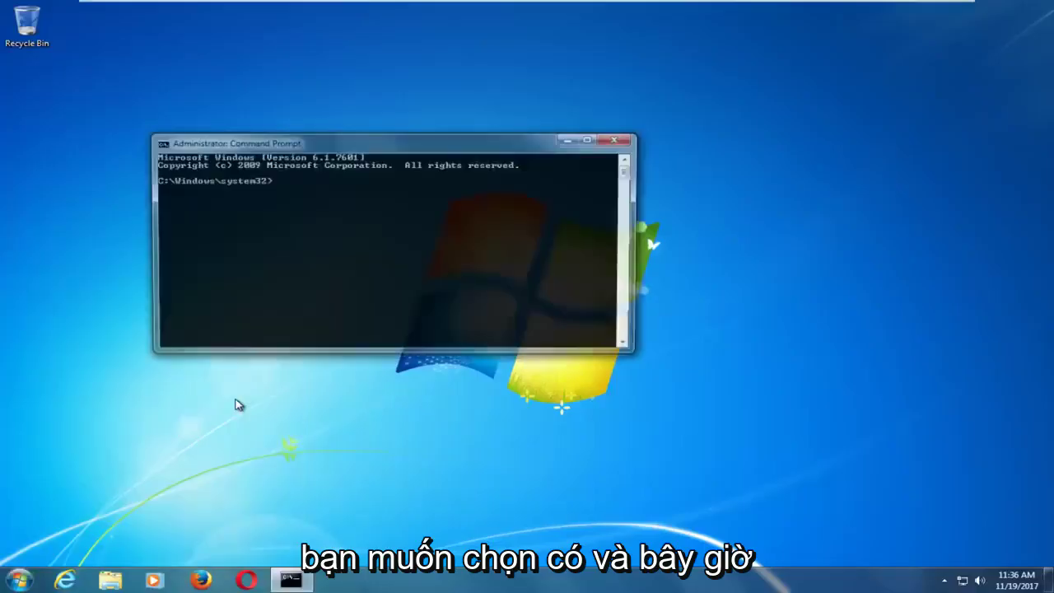
- Run sfc /scannow in the administrator Command Prompt to scan the system files
left_click_drag(261, 143, 335, 145)
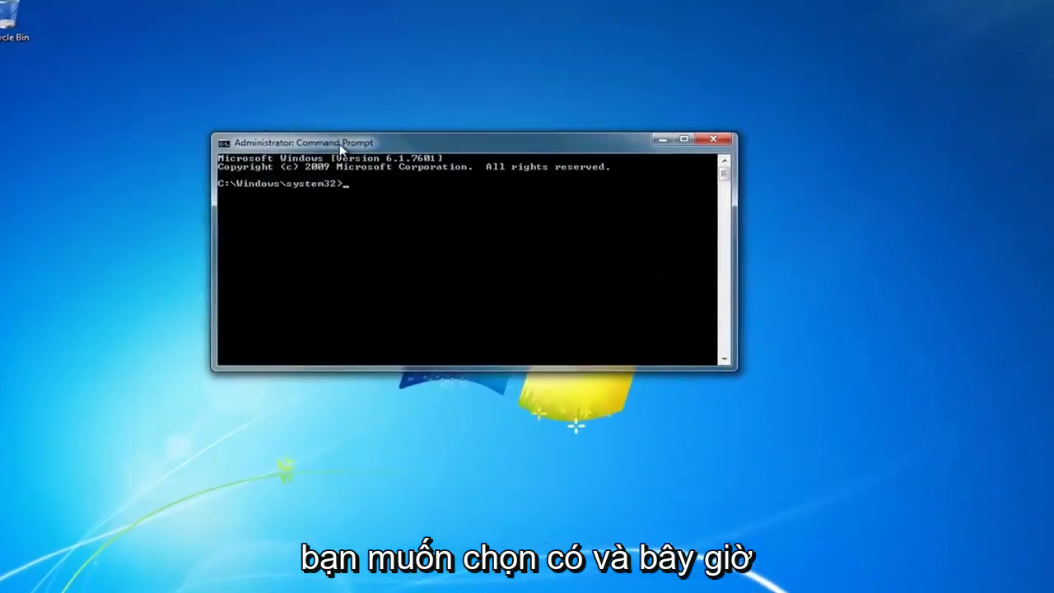
type("sfc ")
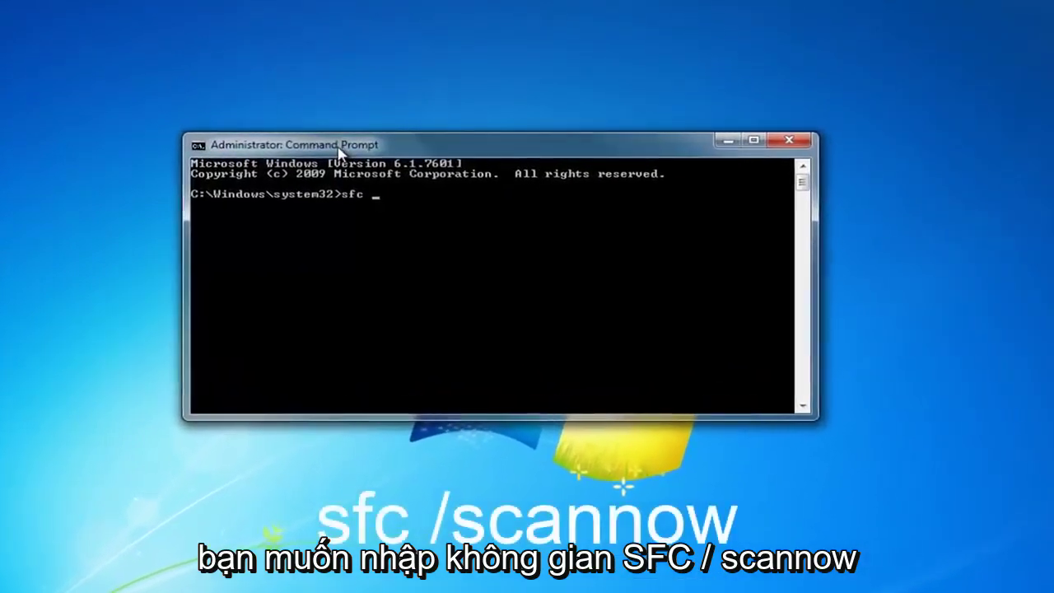
type("/scan")
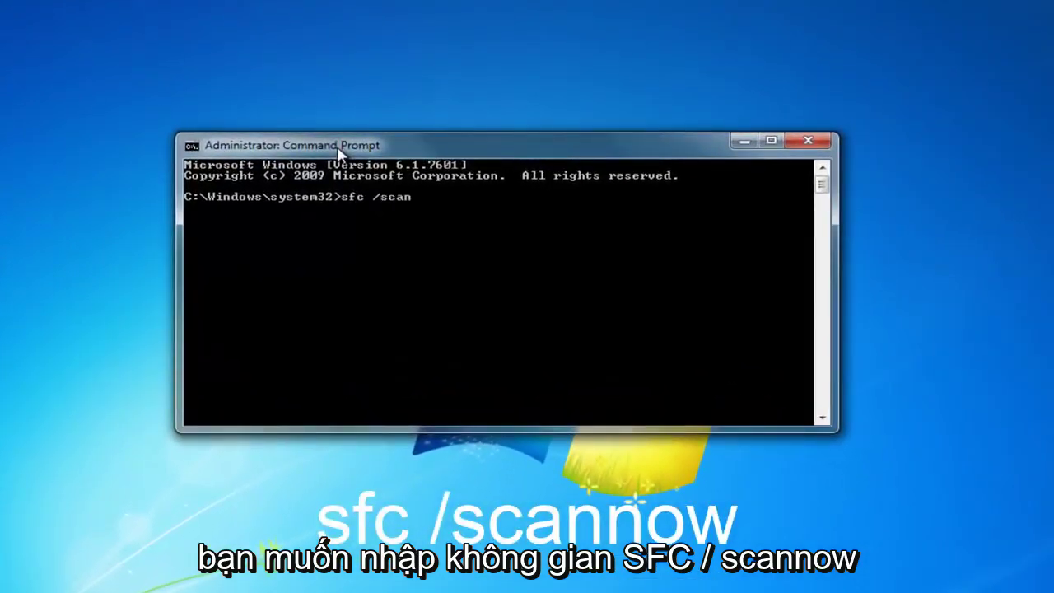
type("now")
key("Return")
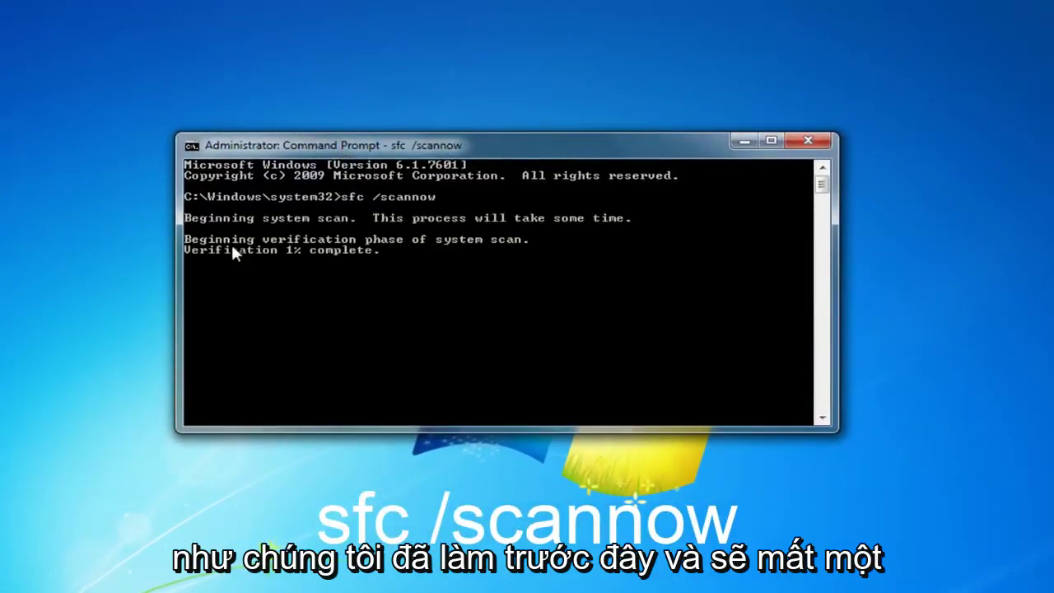